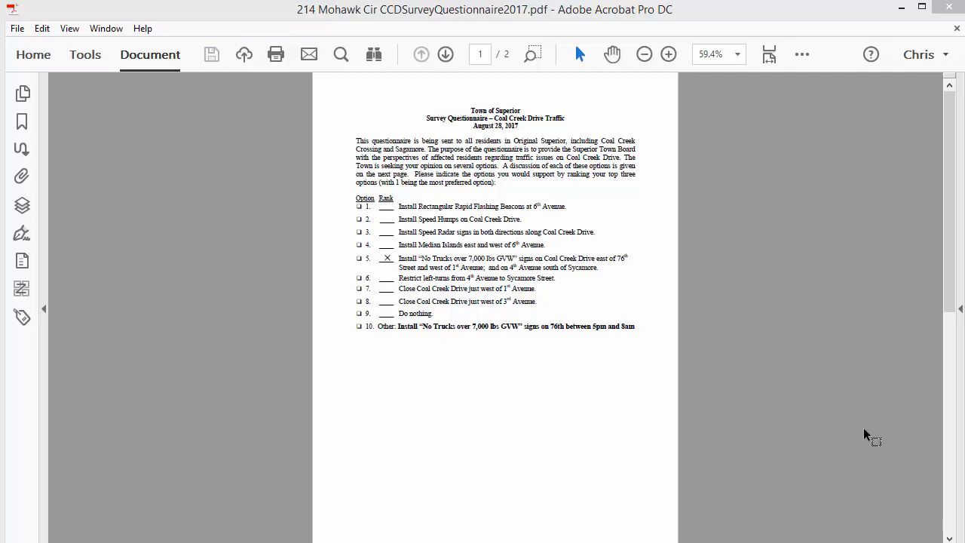
Step: Open the identities and trusted certificates settings in the Signatures preferences and select the certificate in the first .pfx digital ID file
click(42, 30)
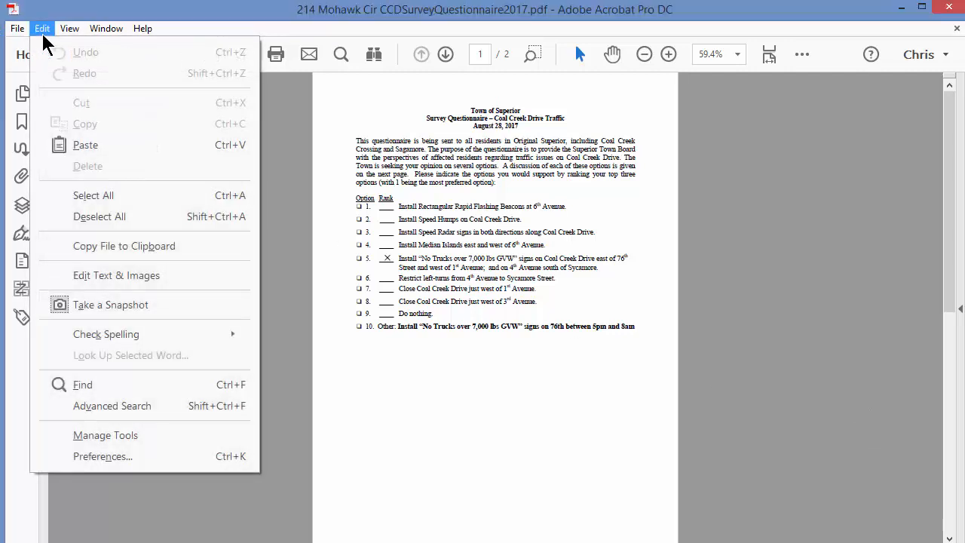
click(105, 457)
drag(237, 155, 233, 226)
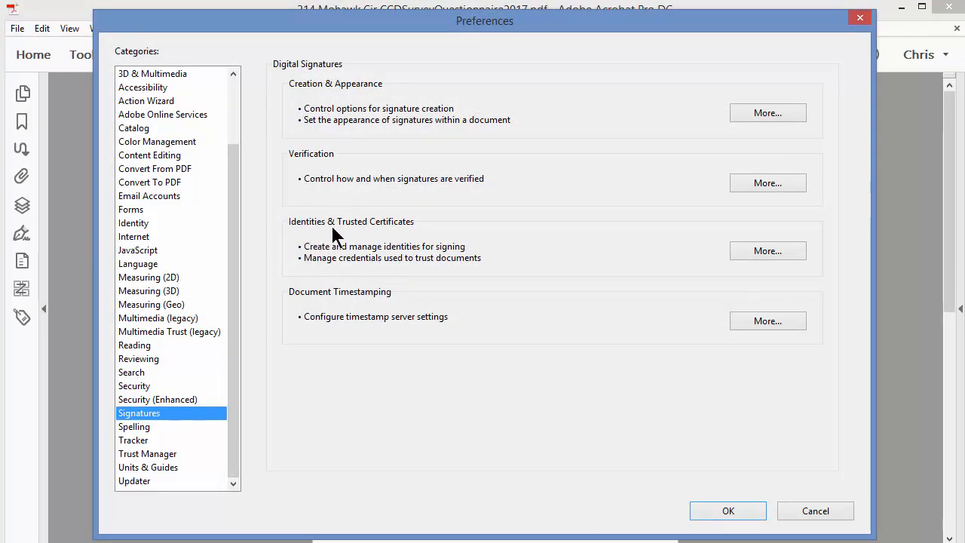
click(766, 251)
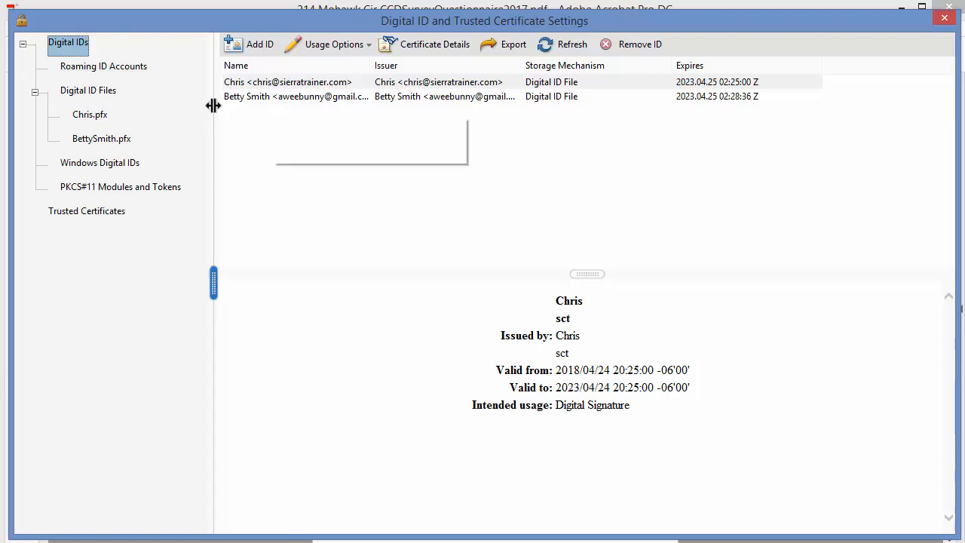
click(91, 116)
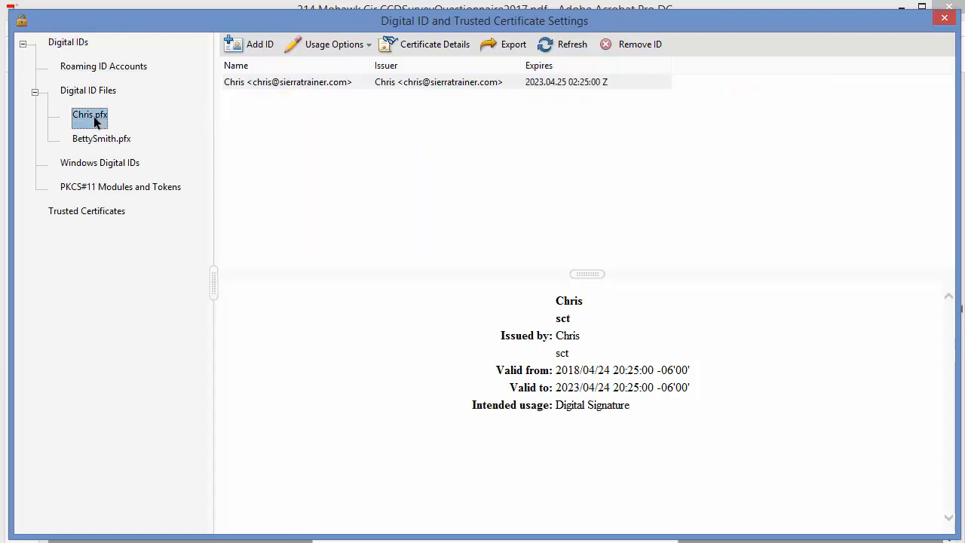
click(367, 84)
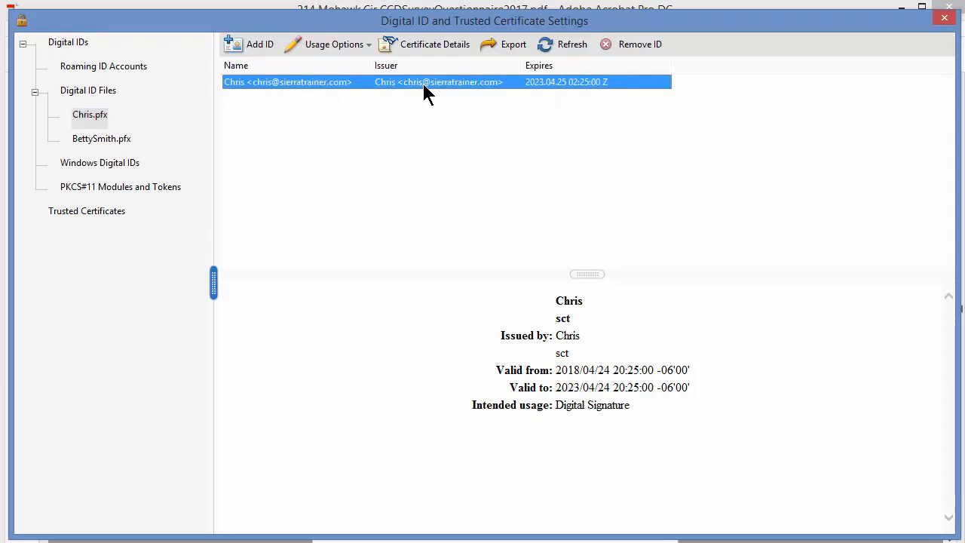
Step: Export the selected certificate by saving its data as an Acrobat FDF file in the DIGITAL IDs folder under the suggested name
click(512, 46)
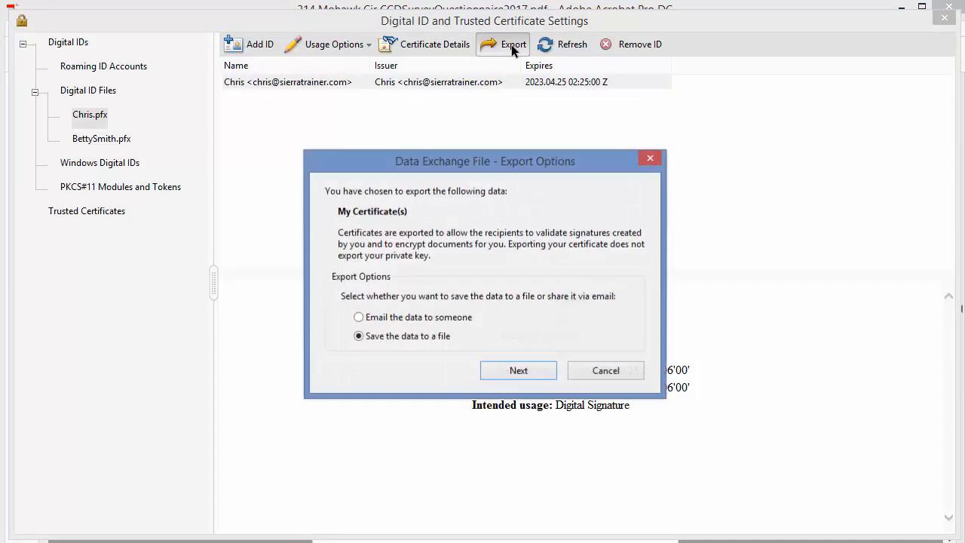
drag(530, 159, 546, 152)
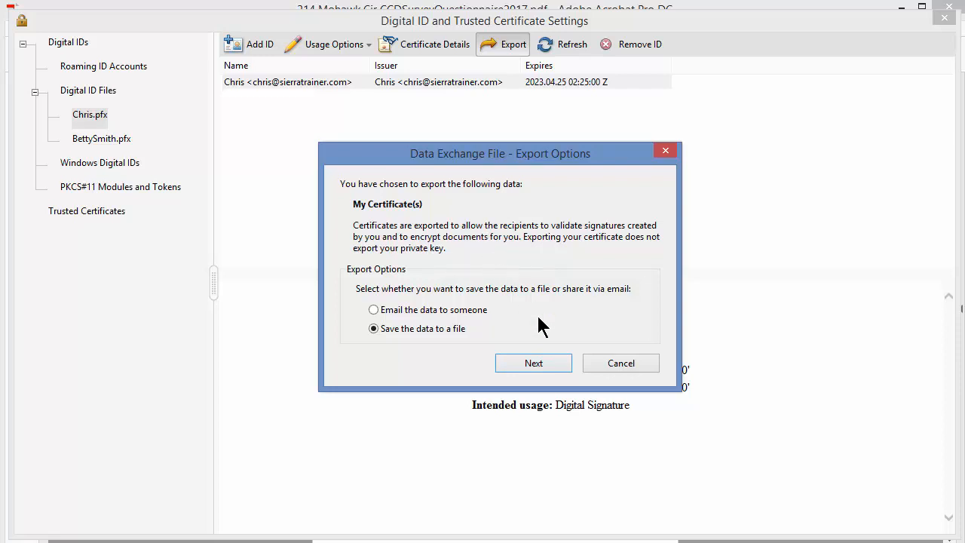
click(533, 363)
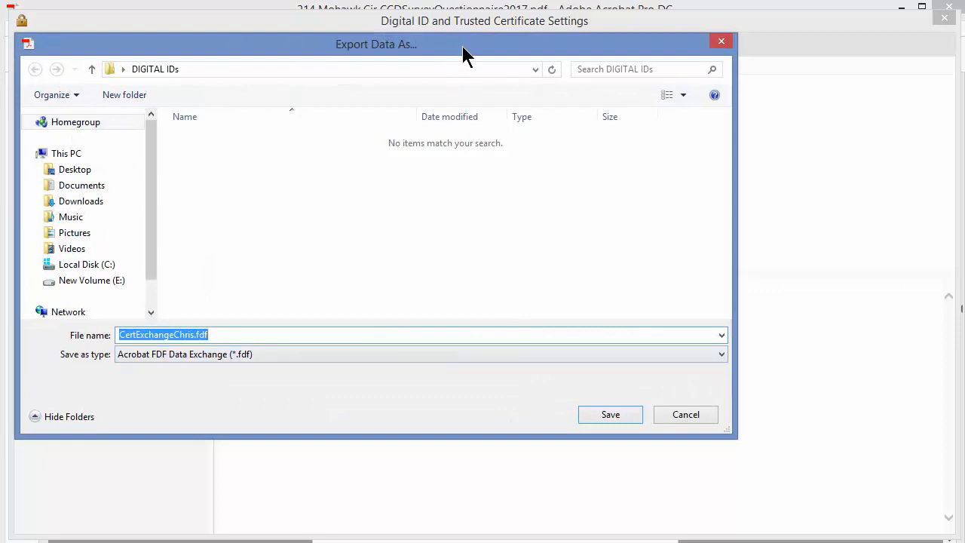
drag(463, 47, 476, 54)
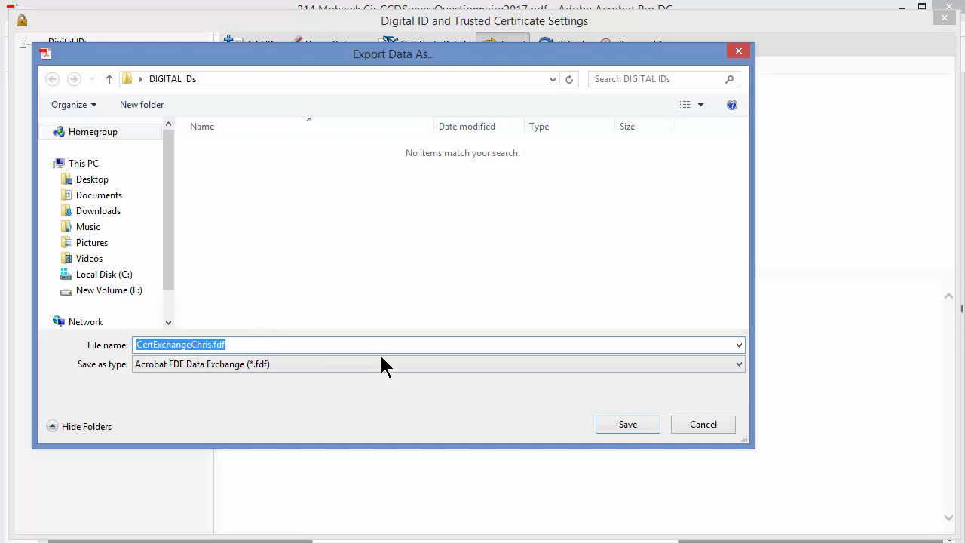
click(625, 427)
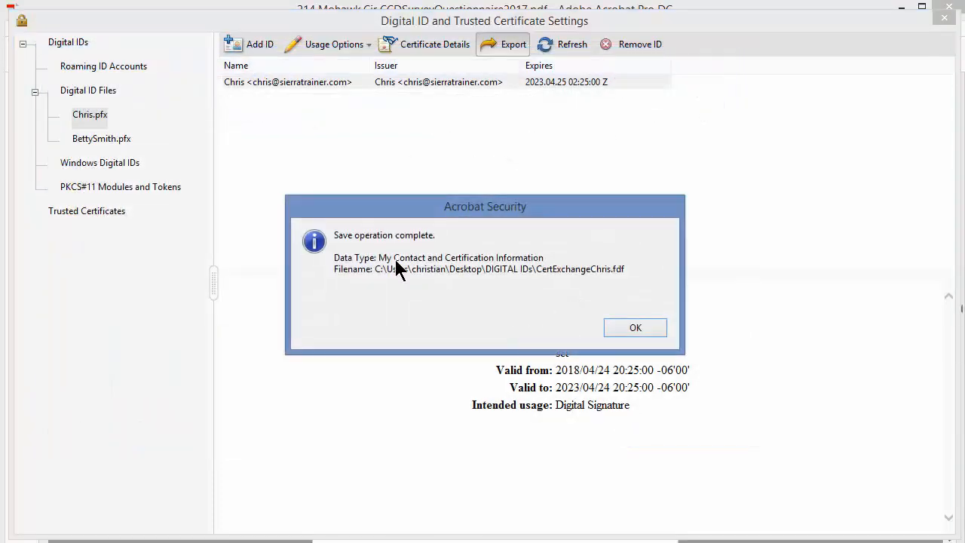
click(636, 327)
Step: Switch to File Explorer and locate the exported FDF certificate file in the DIGITAL IDs folder
key(alt+Tab)
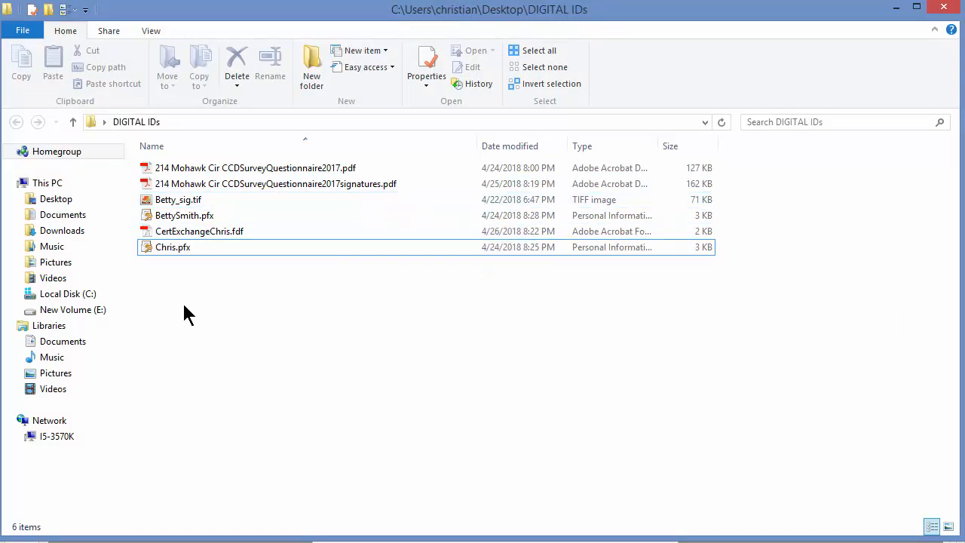
click(207, 232)
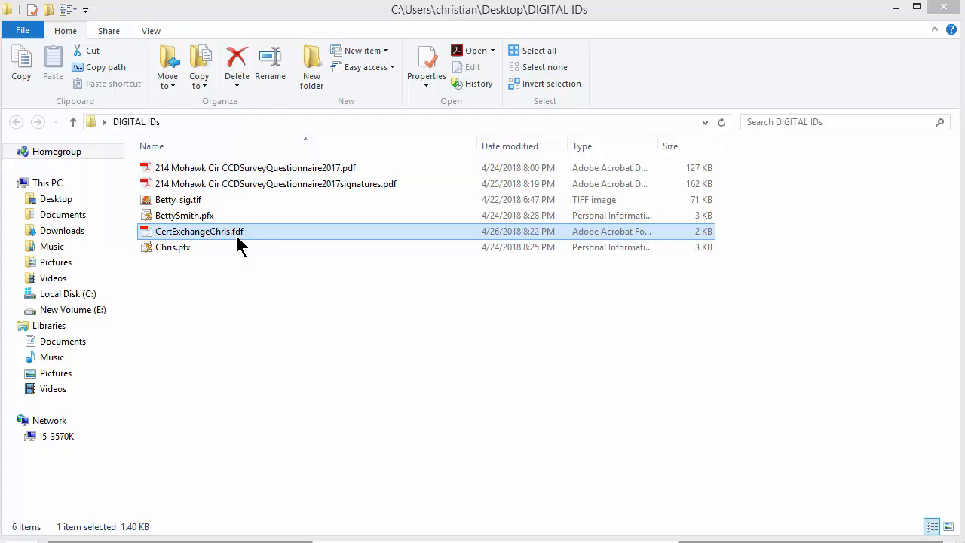
double_click(239, 243)
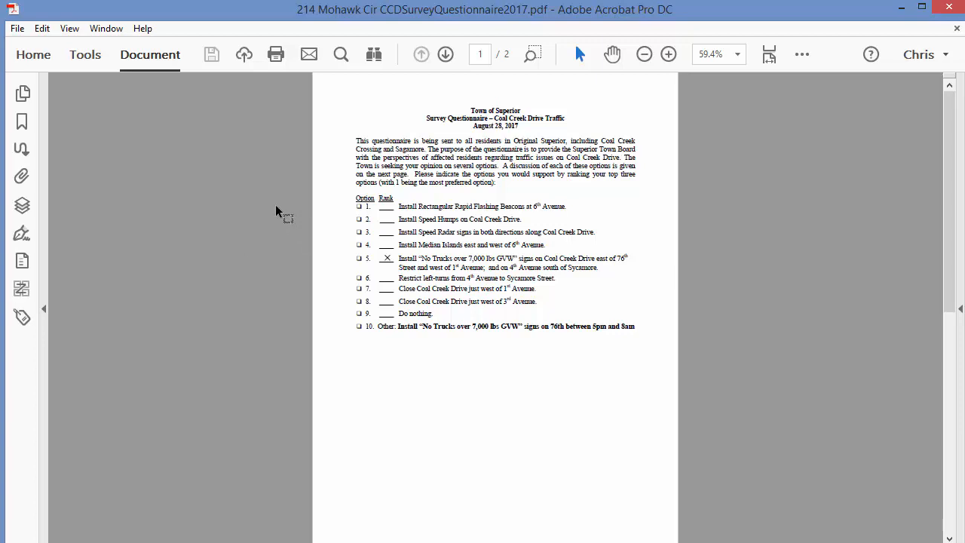
Step: In Acrobat, open the Trusted Certificates list from the identities and trusted certificates settings in the Signatures preferences
click(43, 31)
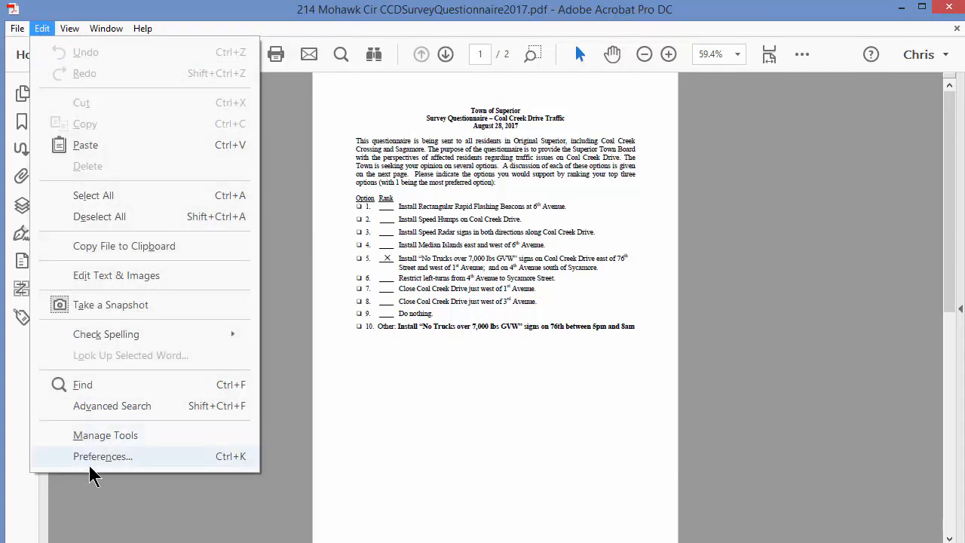
click(92, 460)
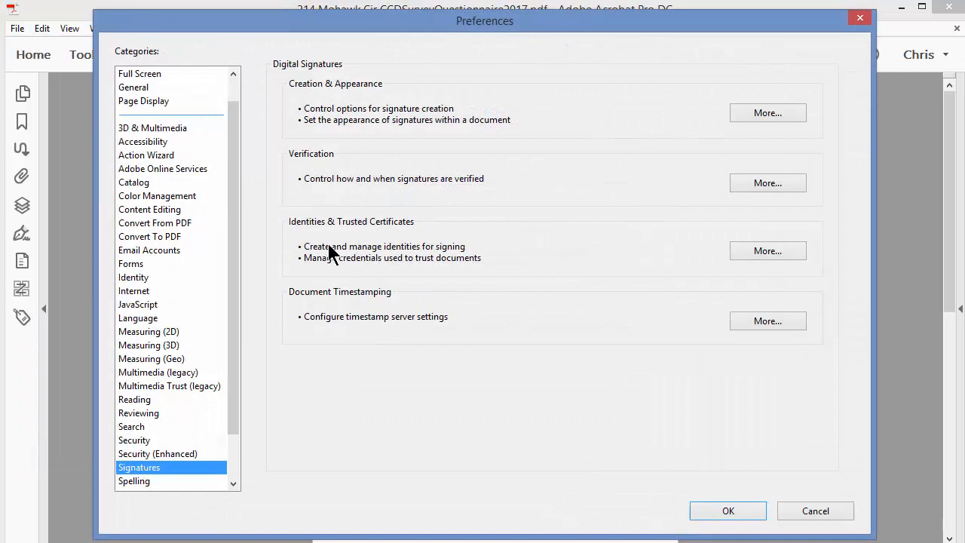
click(769, 252)
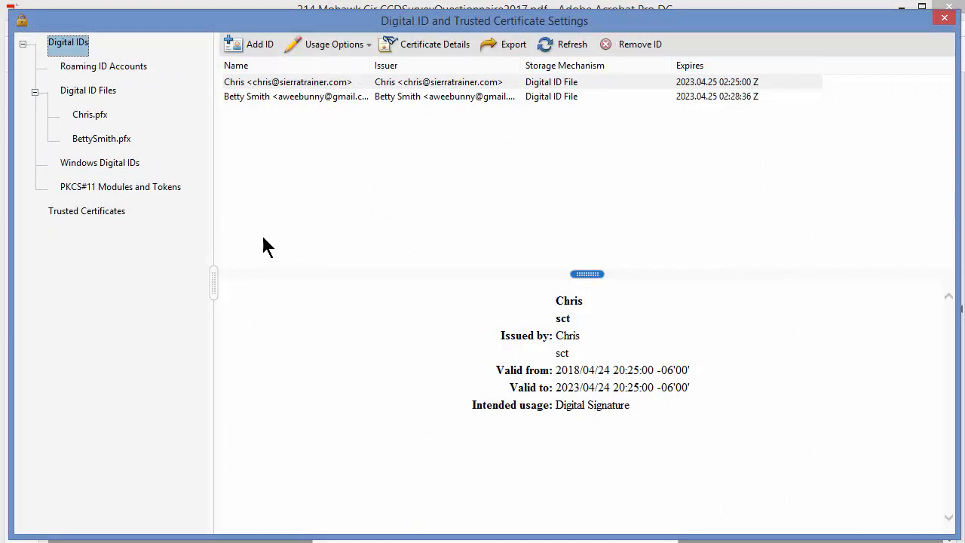
click(103, 216)
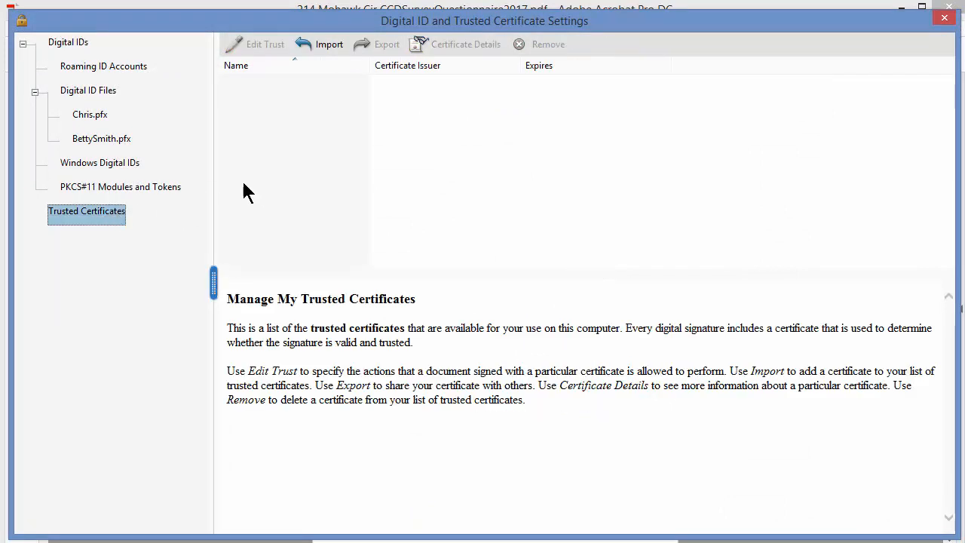
Step: Import the contact and its certificate from the exported FDF file in the DIGITAL IDs folder into the trusted certificates
click(327, 46)
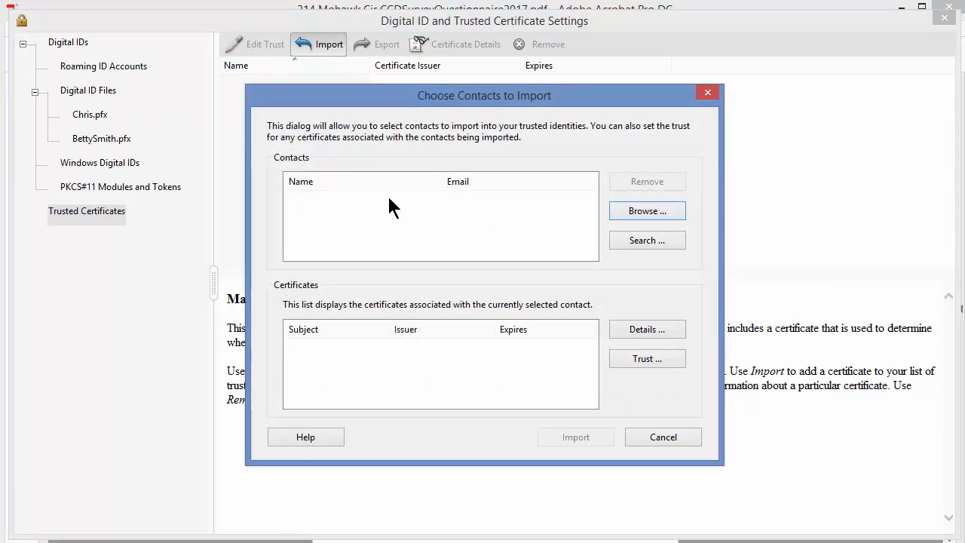
click(636, 211)
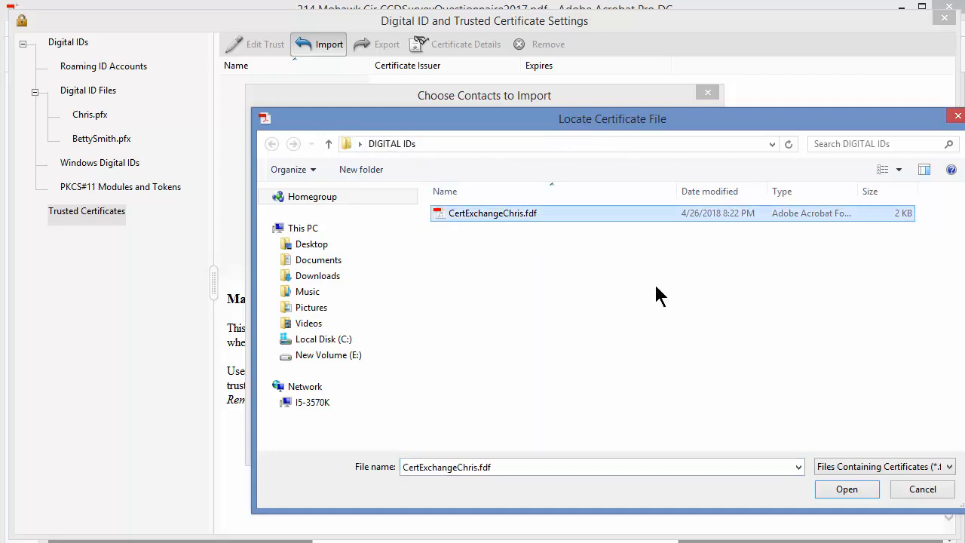
click(859, 491)
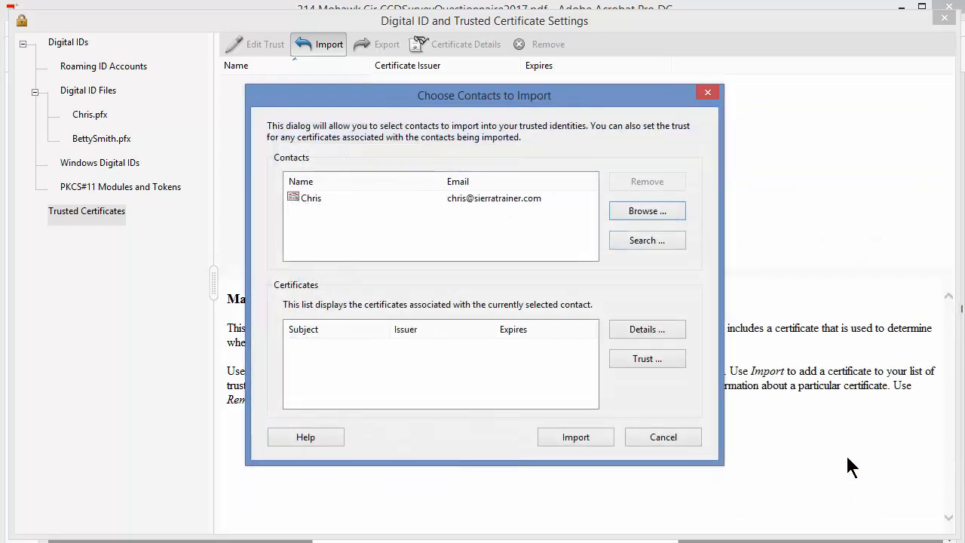
click(470, 198)
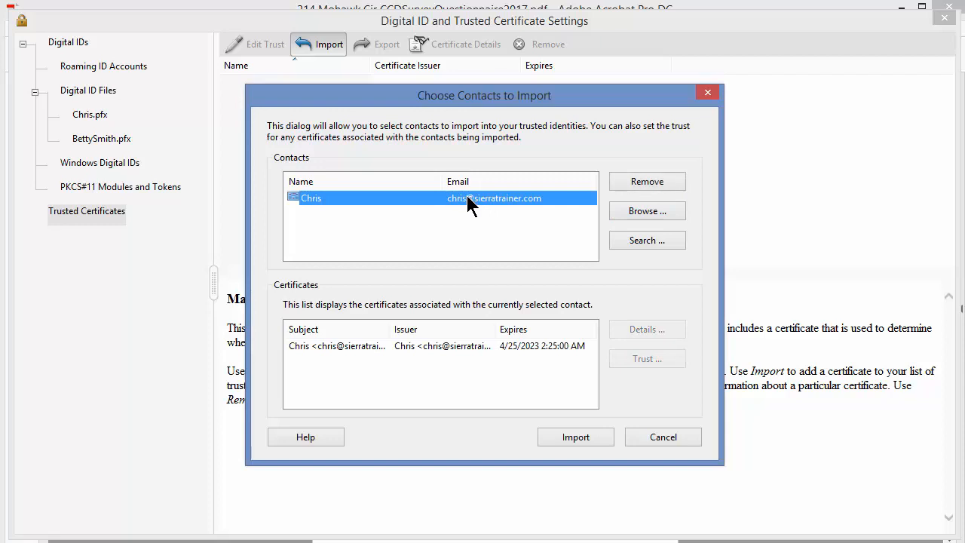
click(584, 435)
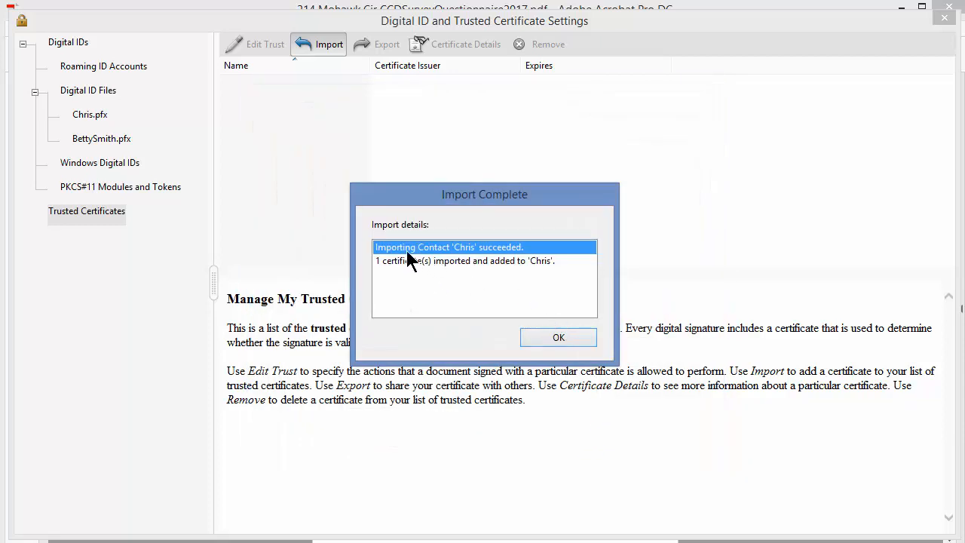
click(554, 339)
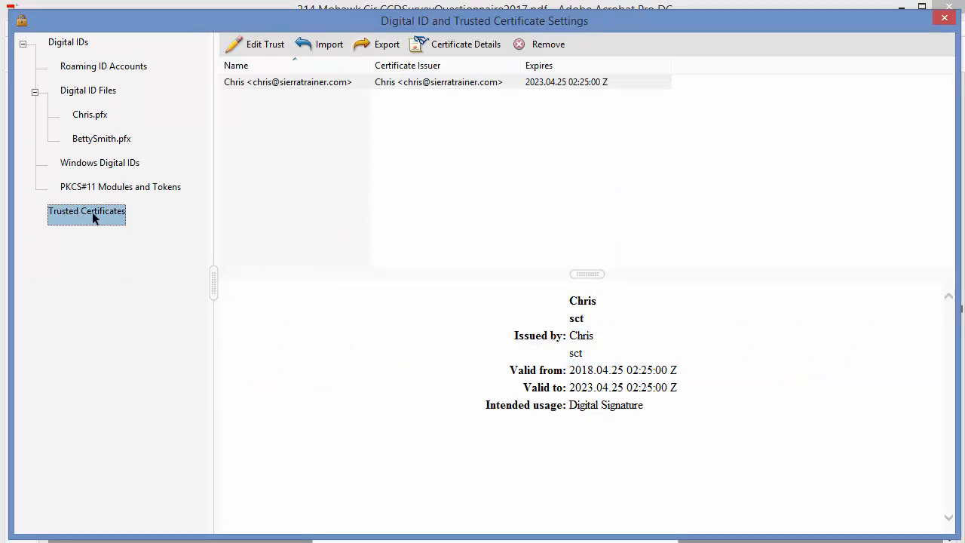
Step: Set the imported certificate to be used as a trusted root, then close the certificate settings and save the preferences
click(364, 83)
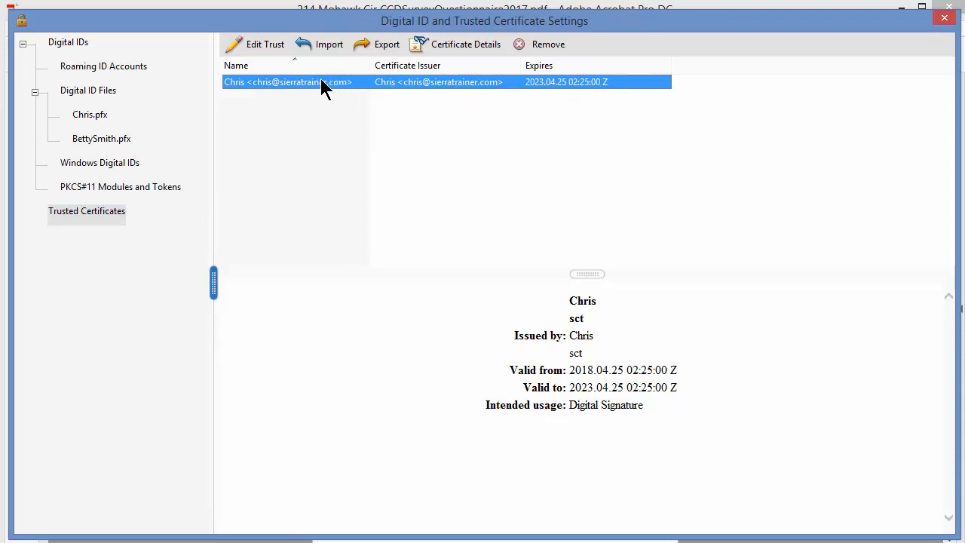
click(268, 43)
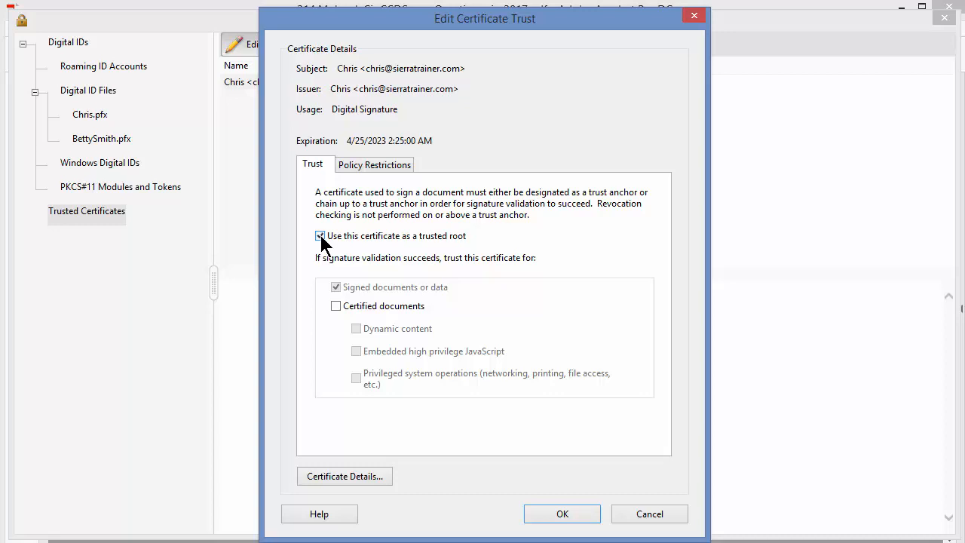
click(571, 516)
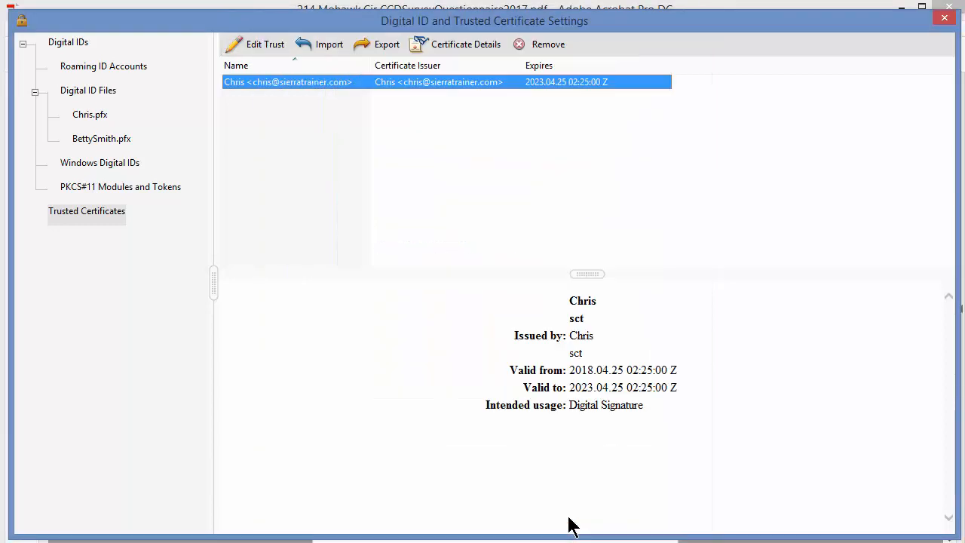
click(944, 17)
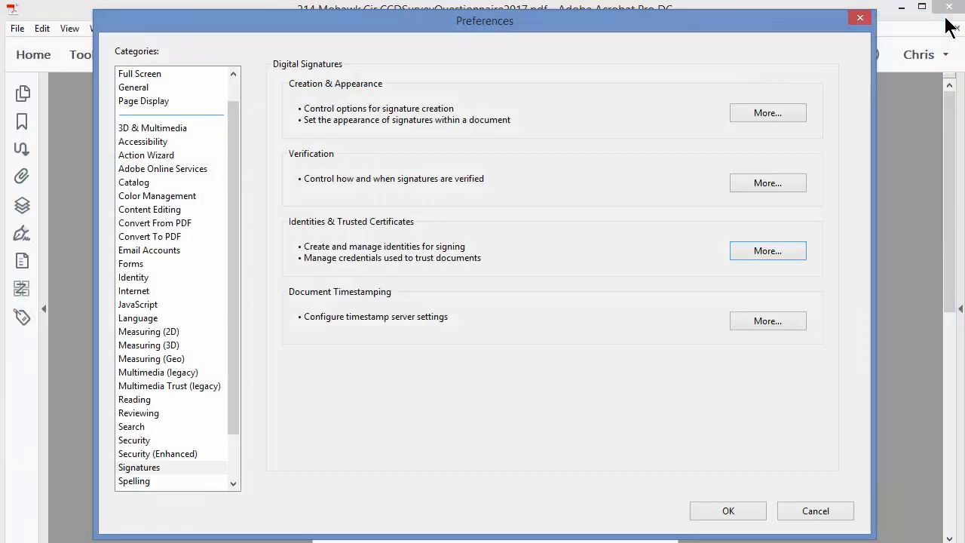
click(728, 512)
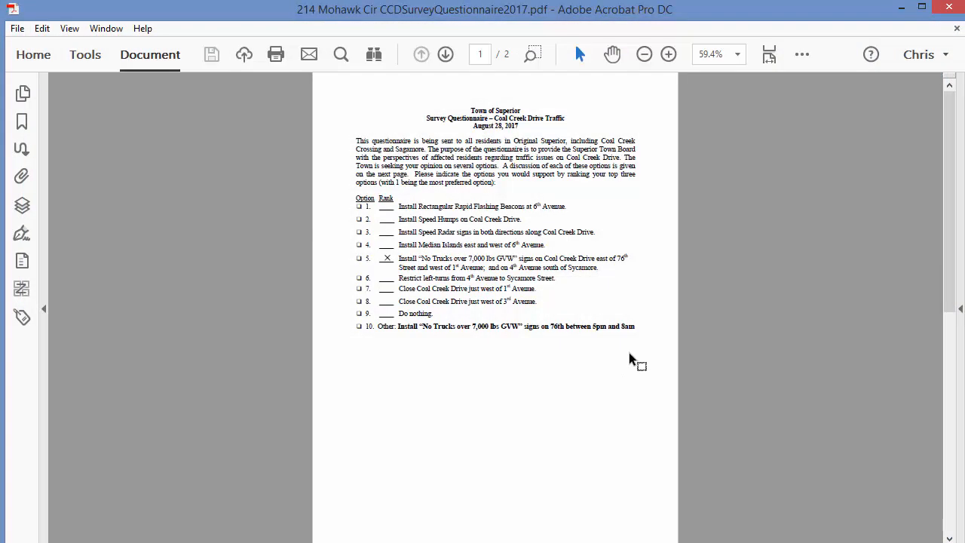